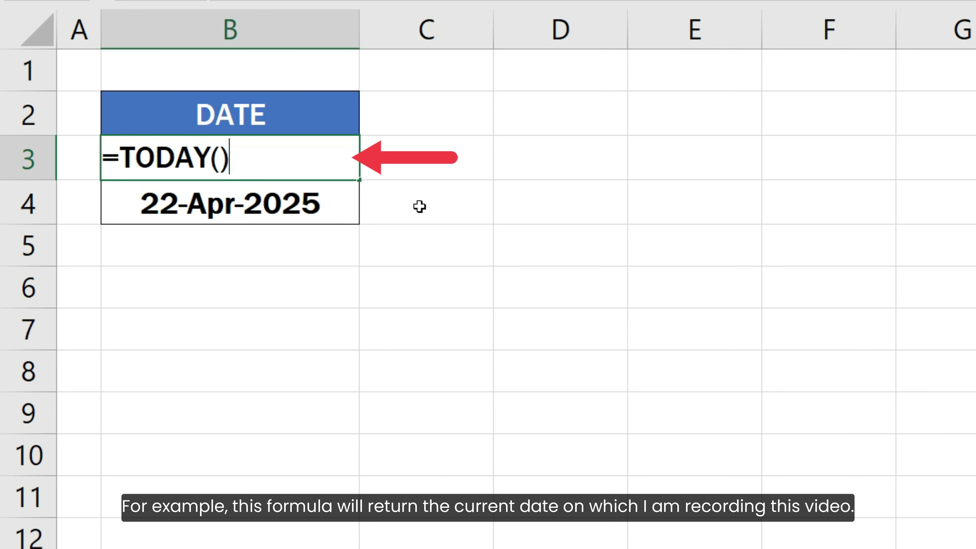
Confirm the formula =TODAY() in cell B3, and review the date formula in cell B4
key(Return)
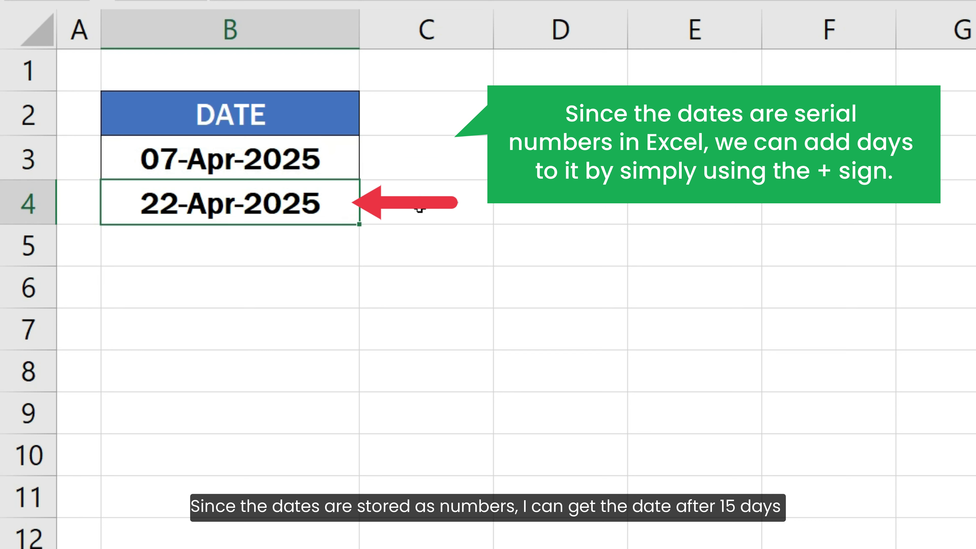
key(F2)
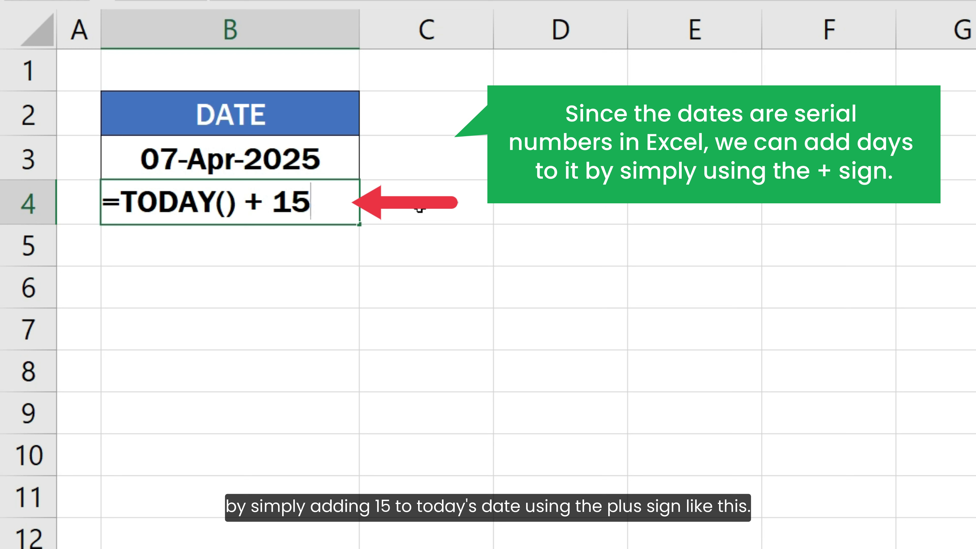
key(Return)
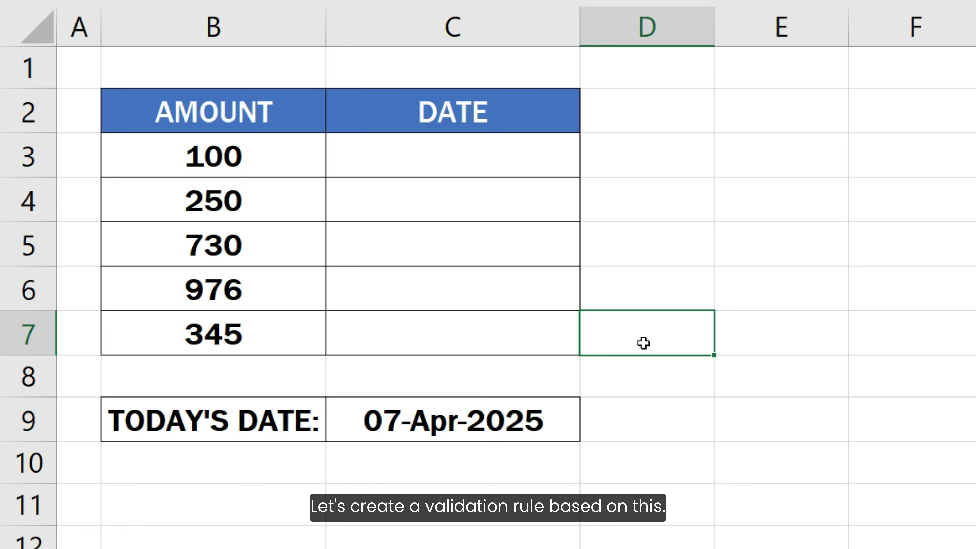
Open data validation for the date cells C3:C7 and set the allowed criteria to Custom
drag(475, 158, 493, 325)
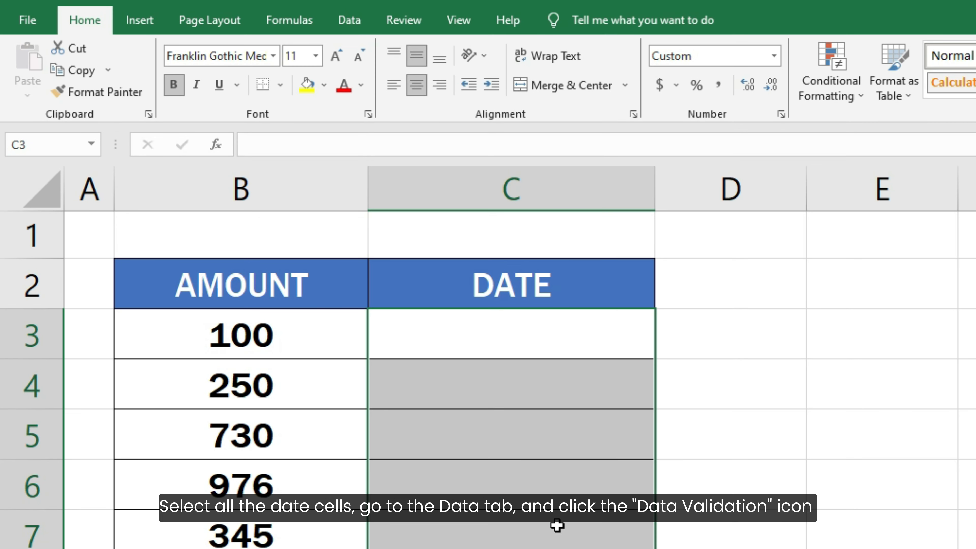
click(350, 22)
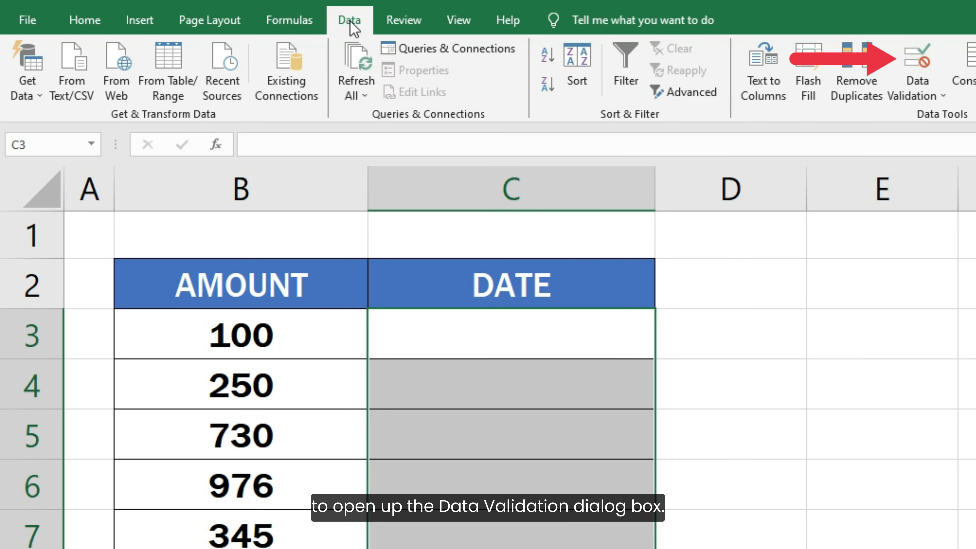
click(913, 64)
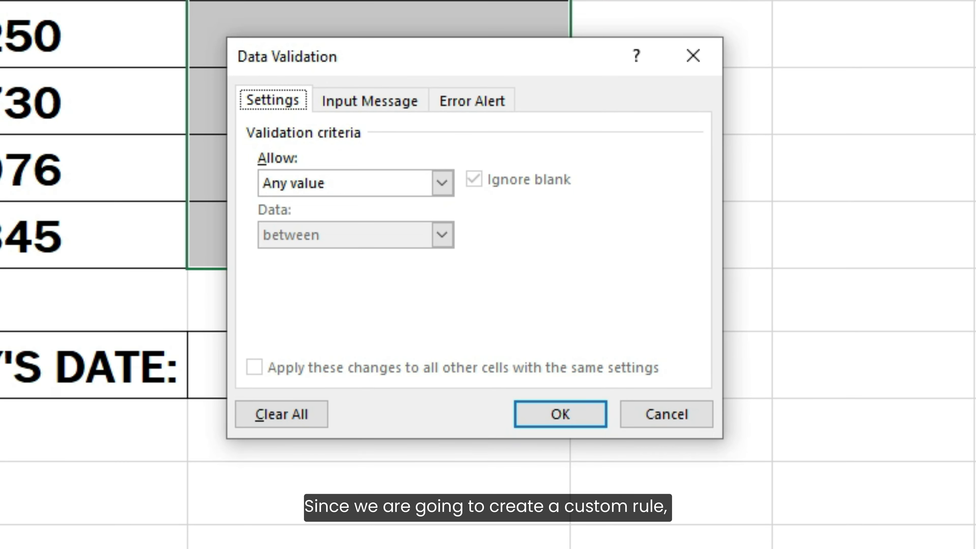
click(442, 183)
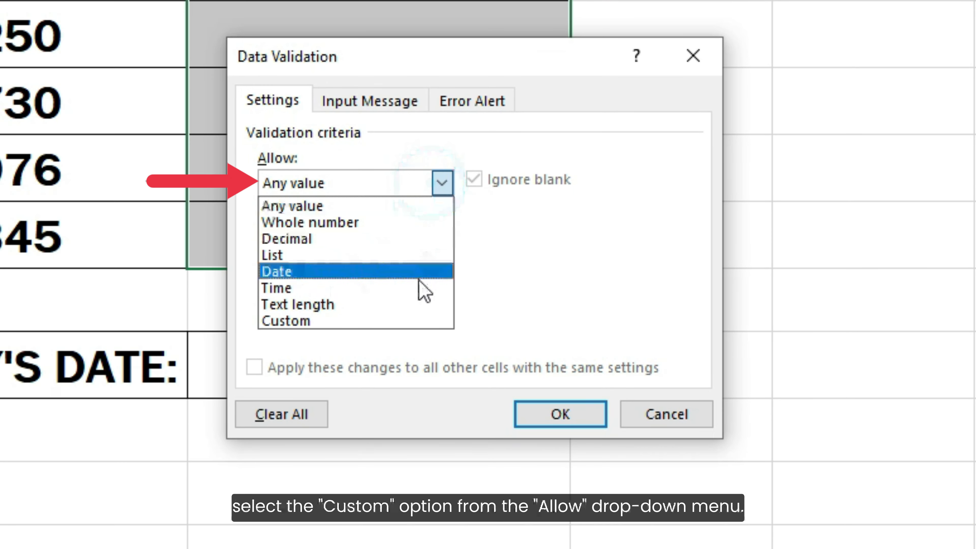
click(418, 320)
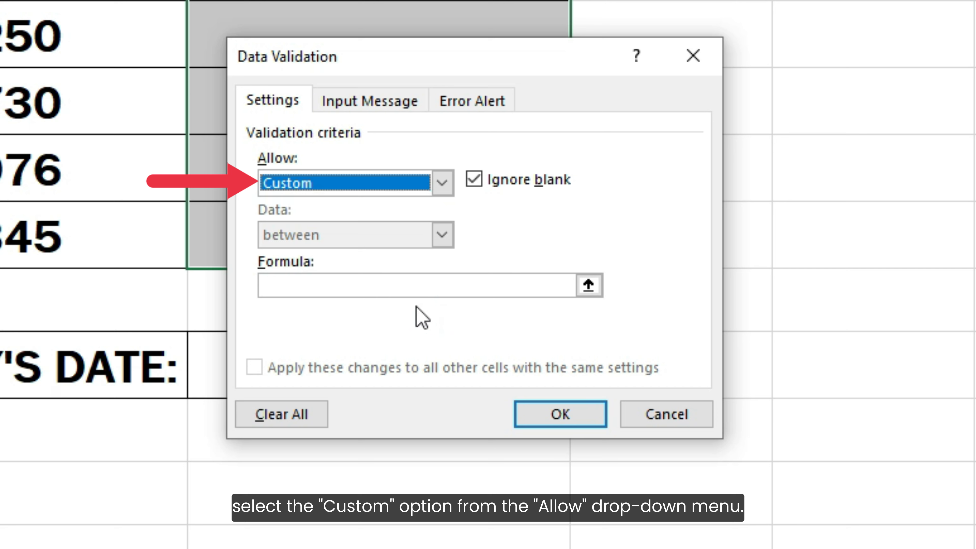
Enter the validation formula =AND( C3 >= TODAY(), C3 <= TODAY() + 30 ) and apply the rule to the date cells
click(416, 285)
text(=)
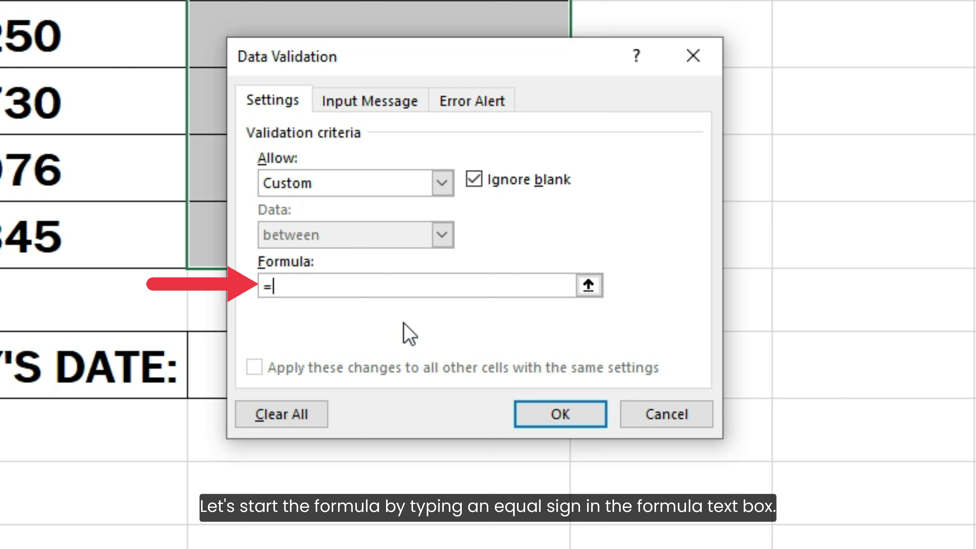
text(AND()
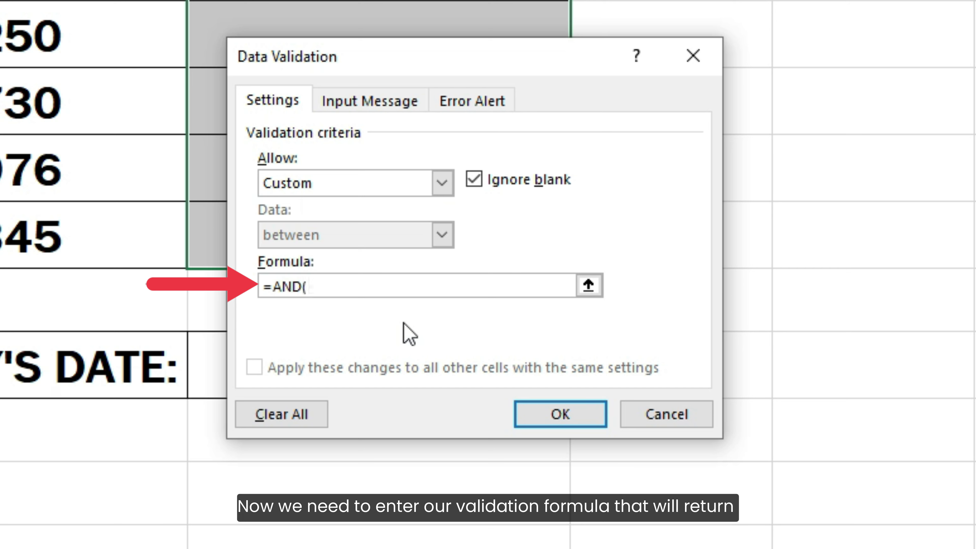
text( C3 >)
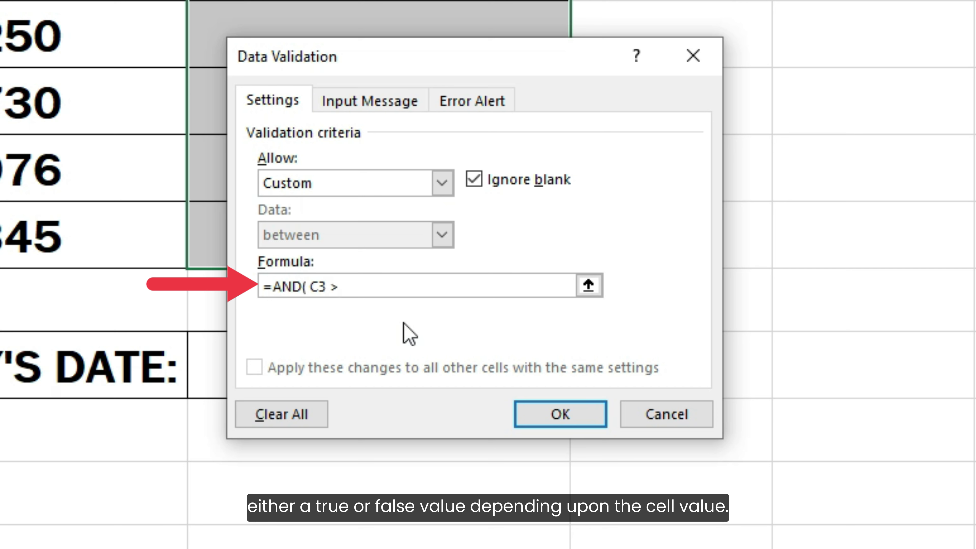
text(= TODAY(),)
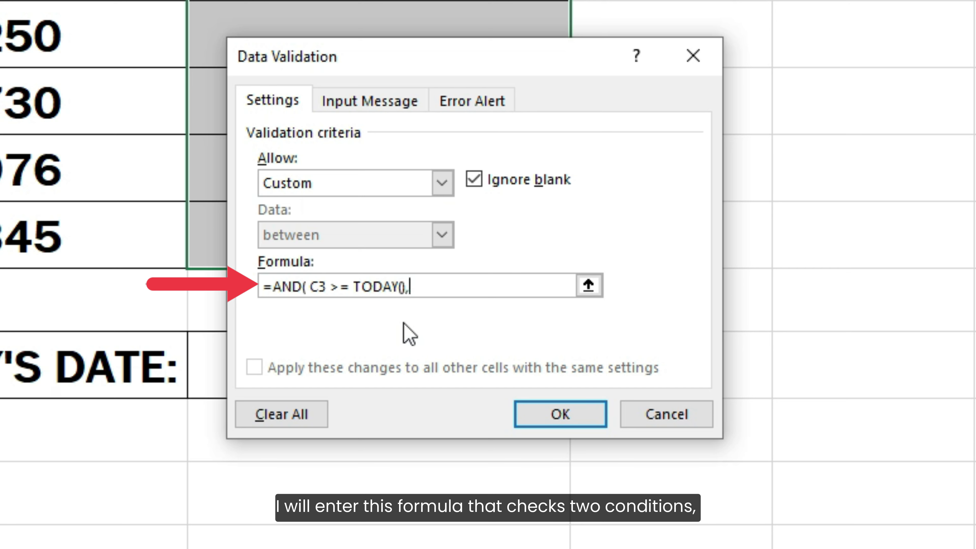
text( C3 <=)
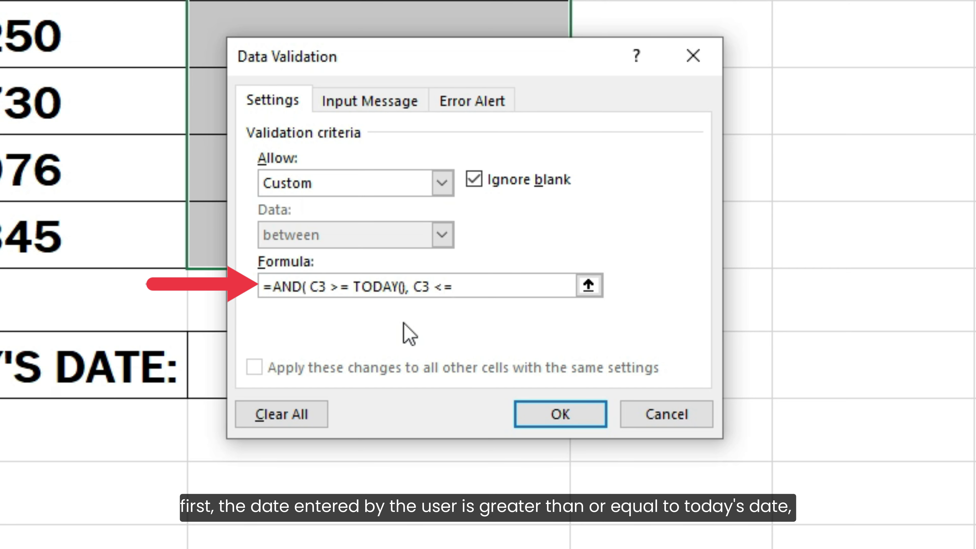
text( TODAY())
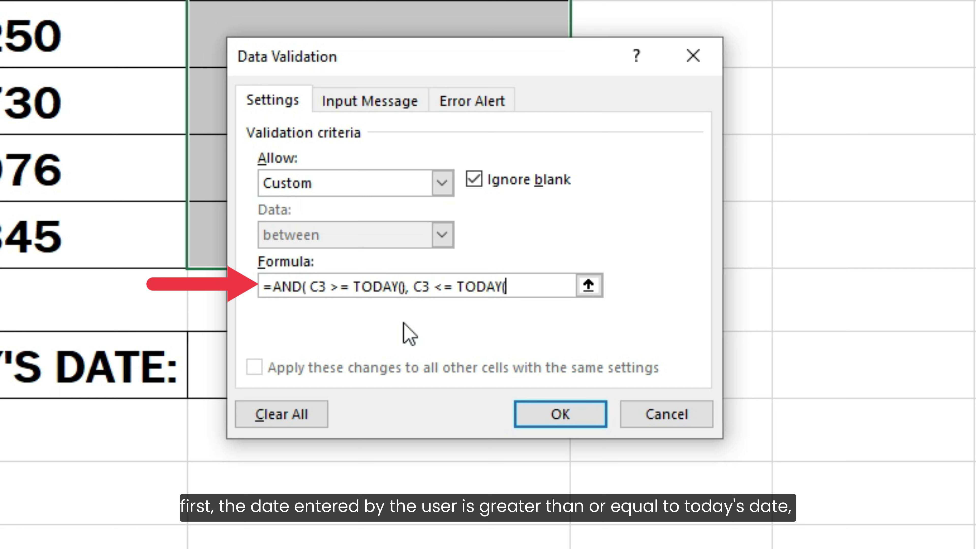
text( + 30 ))
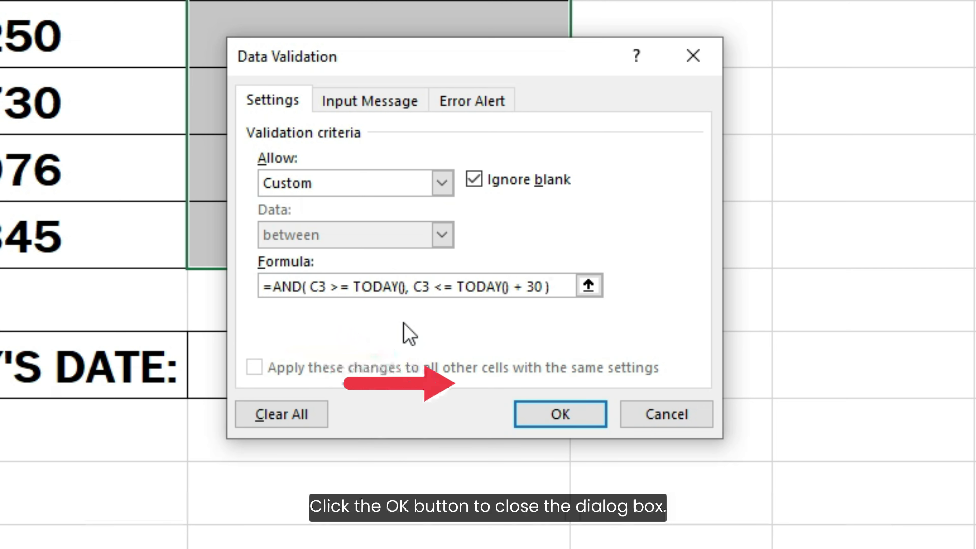
click(541, 411)
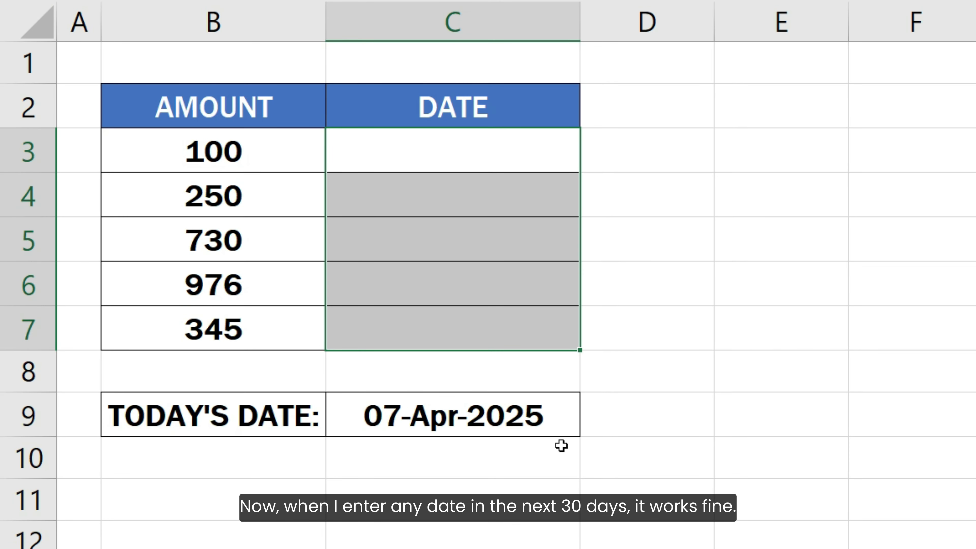
Enter the dates 7-APR-2025 in cell C3 and 15-APR-2025 in cell C4
click(473, 95)
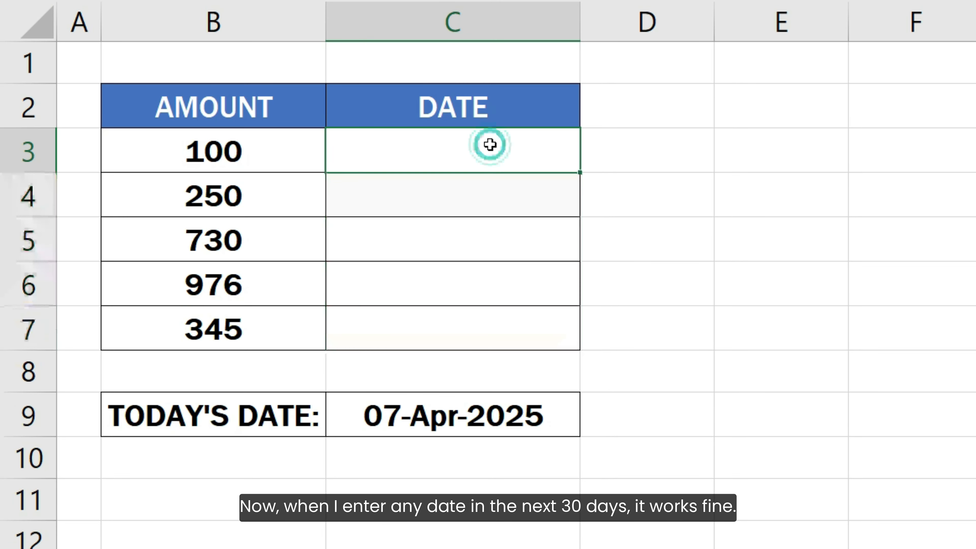
text(7-APR-2025)
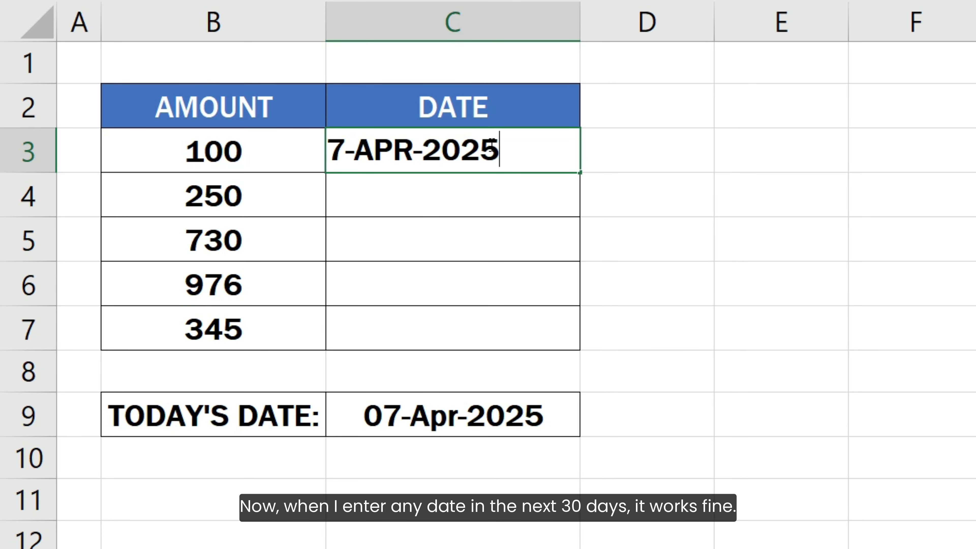
key(Return)
text(15-APR-2025)
key(Return)
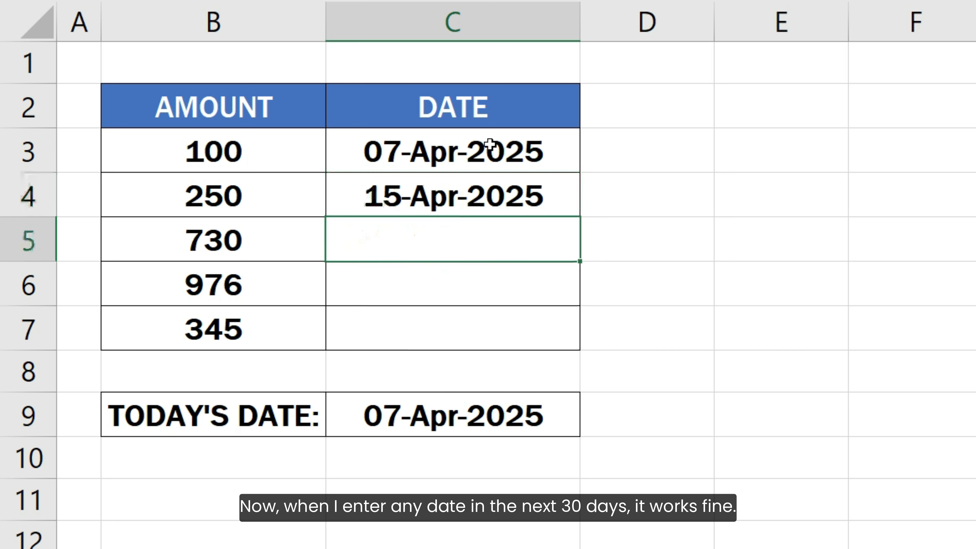
Try to enter 31-DEC-2025 in cell C5 to test the validation rule, and cancel the entry
text(31)
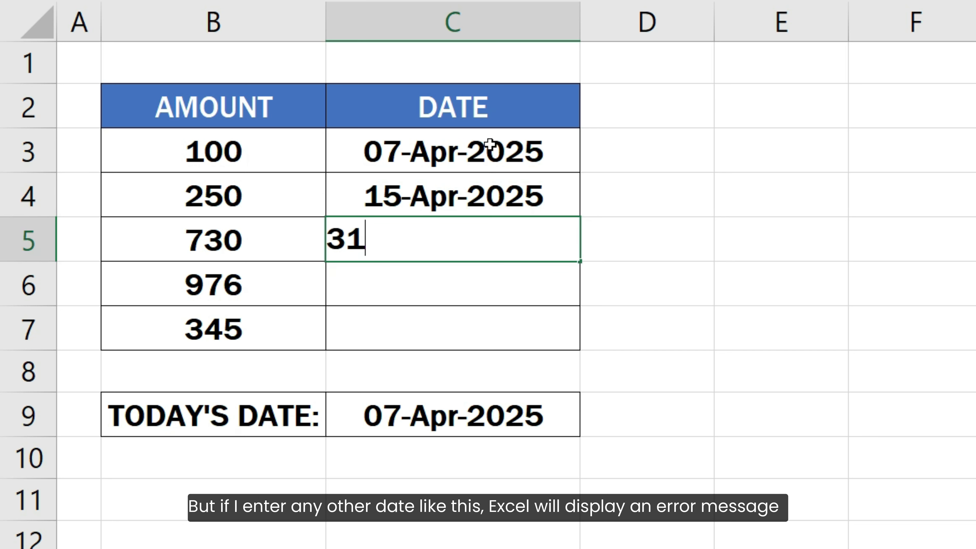
text(-DEC)
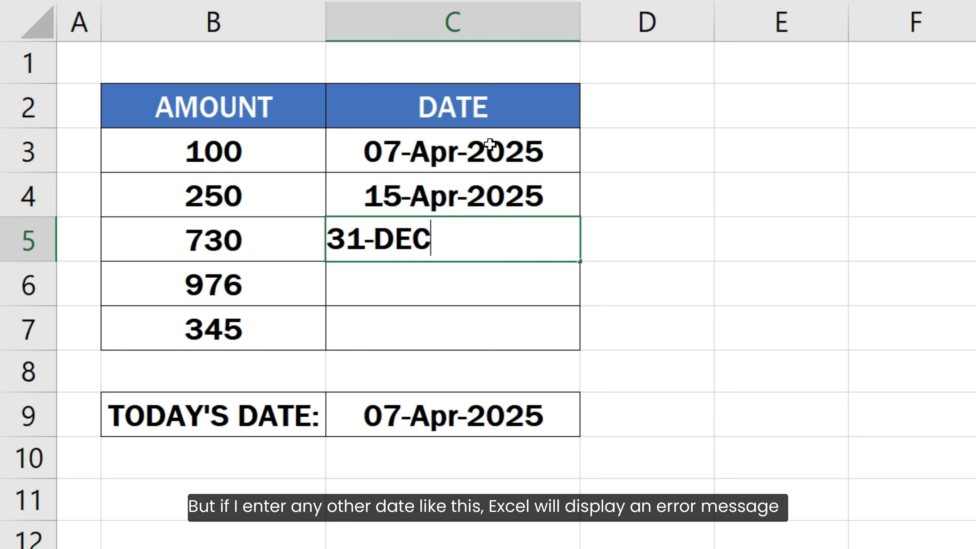
text(-2025)
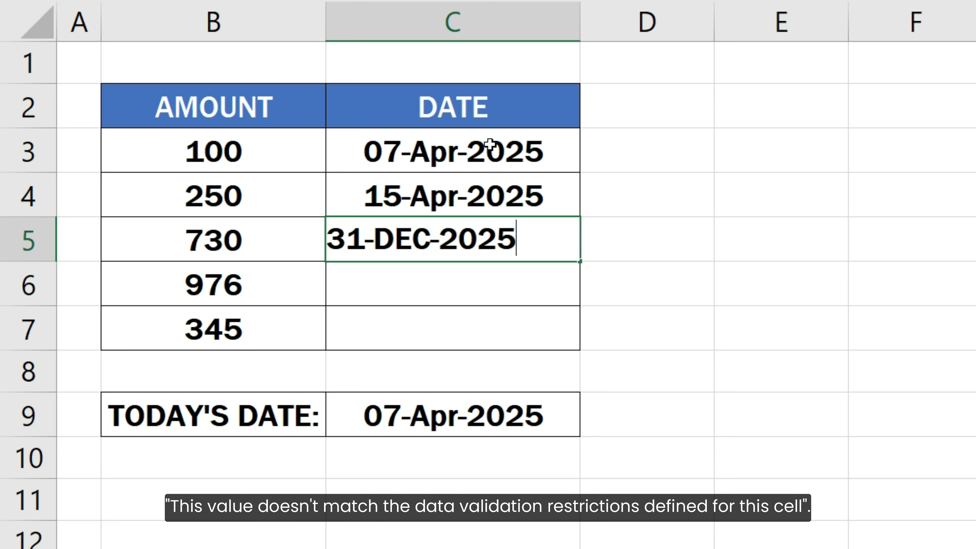
key(Return)
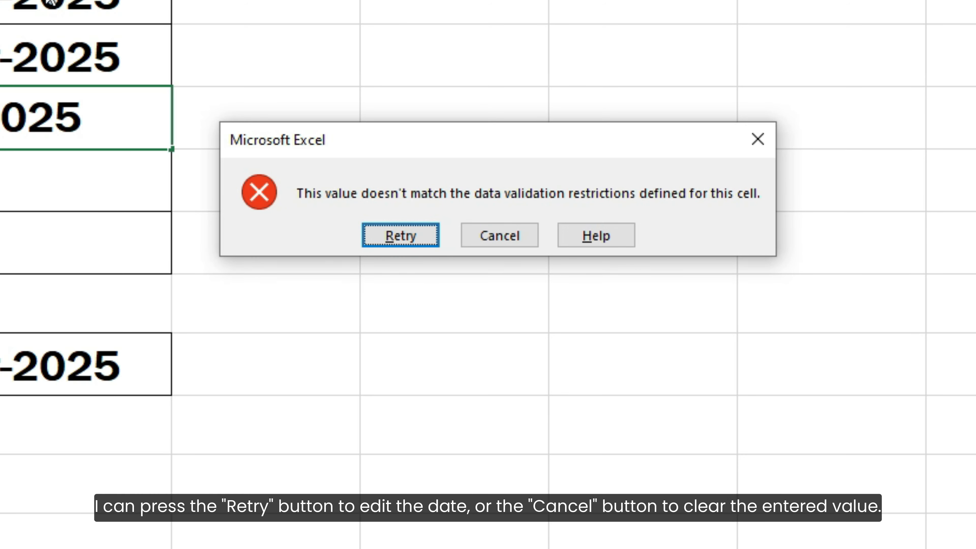
click(494, 242)
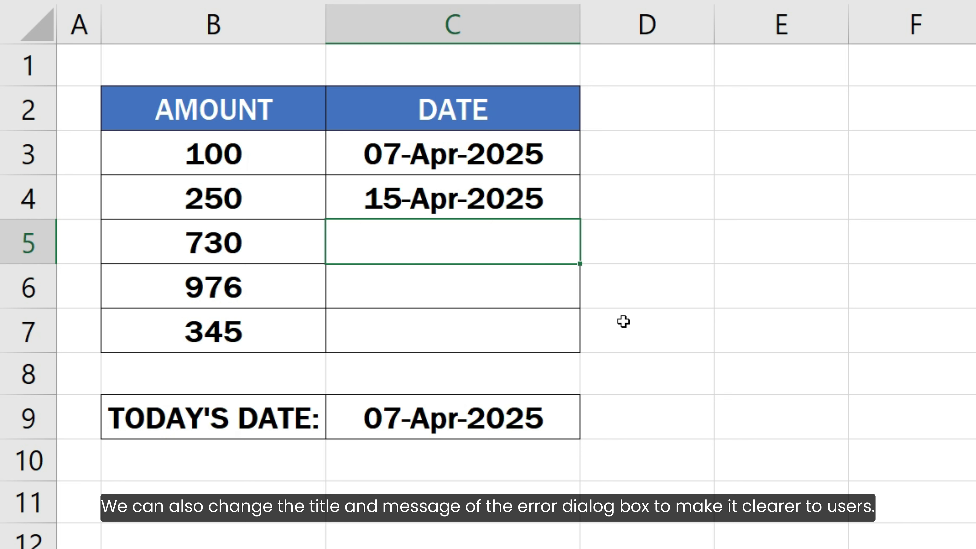
Reopen data validation for the date cells C3:C7 and set the error alert title to "Invalid date"
drag(533, 171, 536, 338)
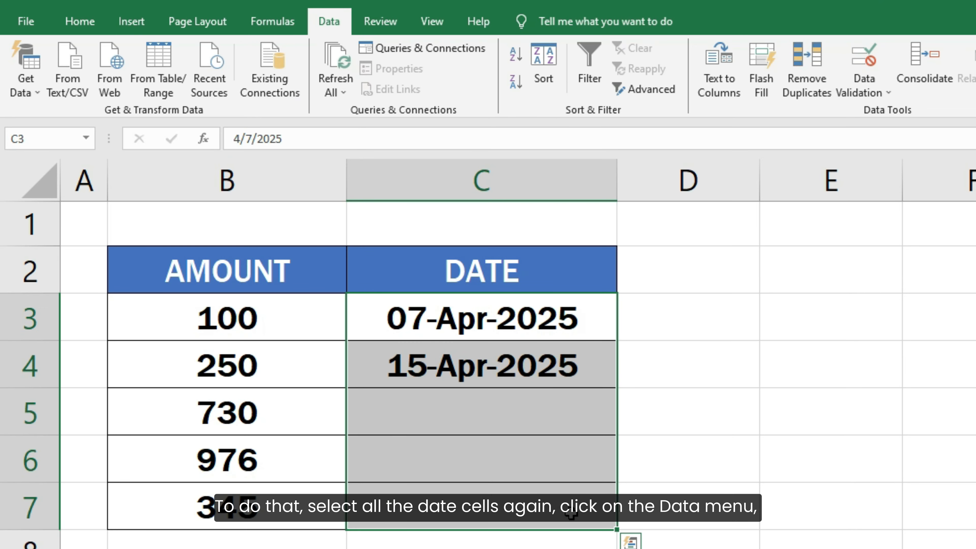
click(856, 77)
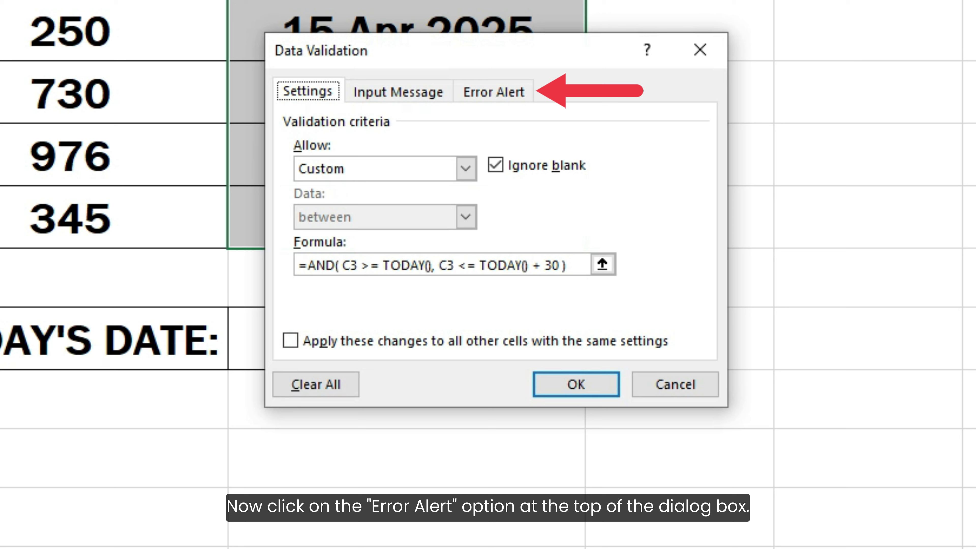
click(500, 93)
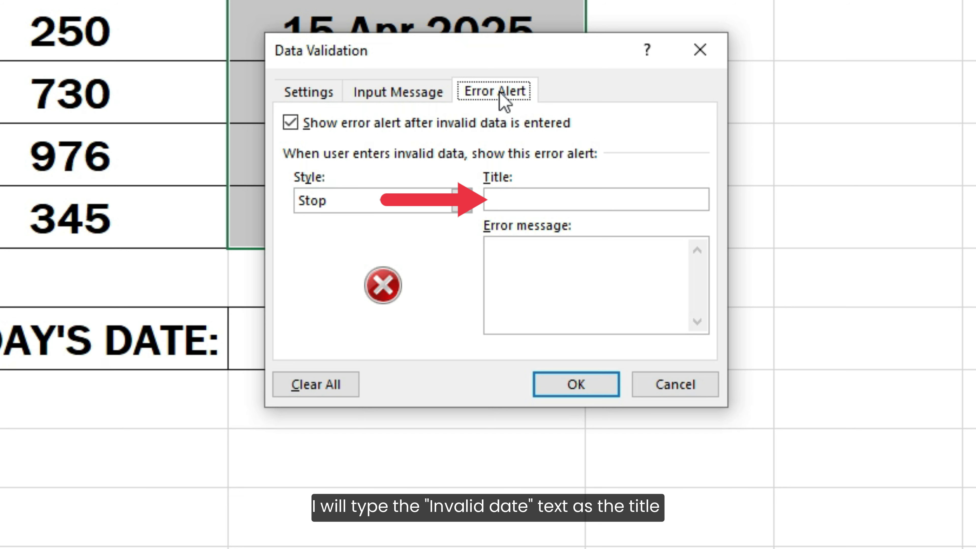
click(503, 199)
text(Invalid date)
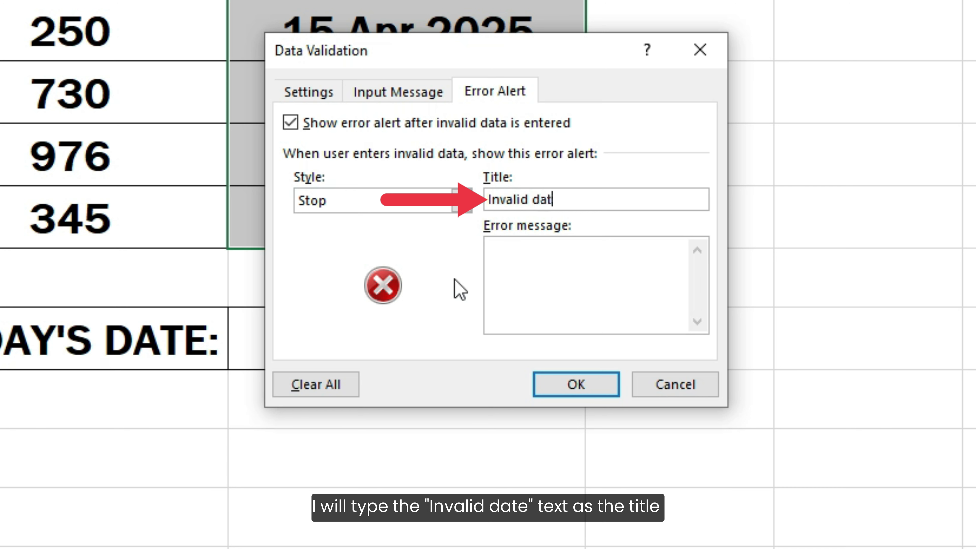
Set the error message to "Please enter a date in the next 30 days." and apply the validation changes
click(485, 289)
text(Please en)
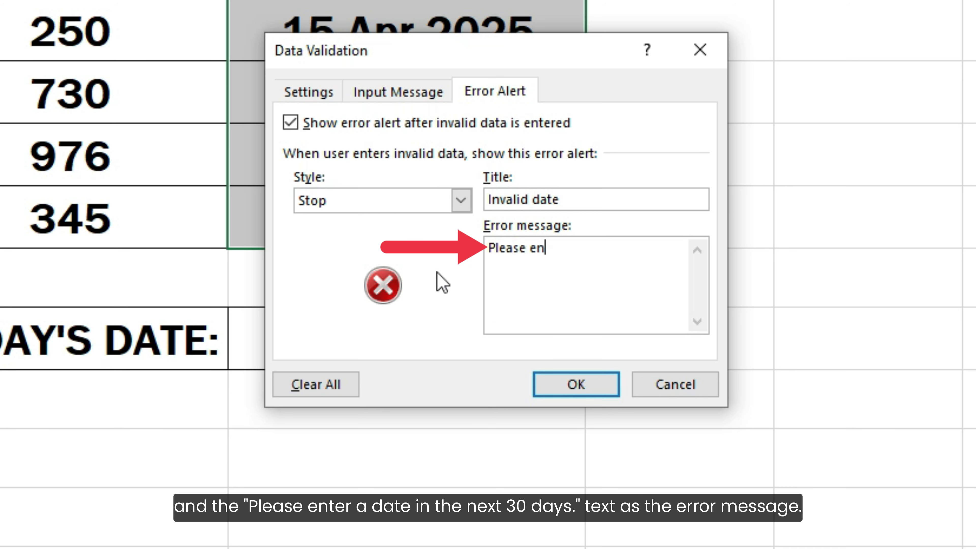
text(ter a date in the next)
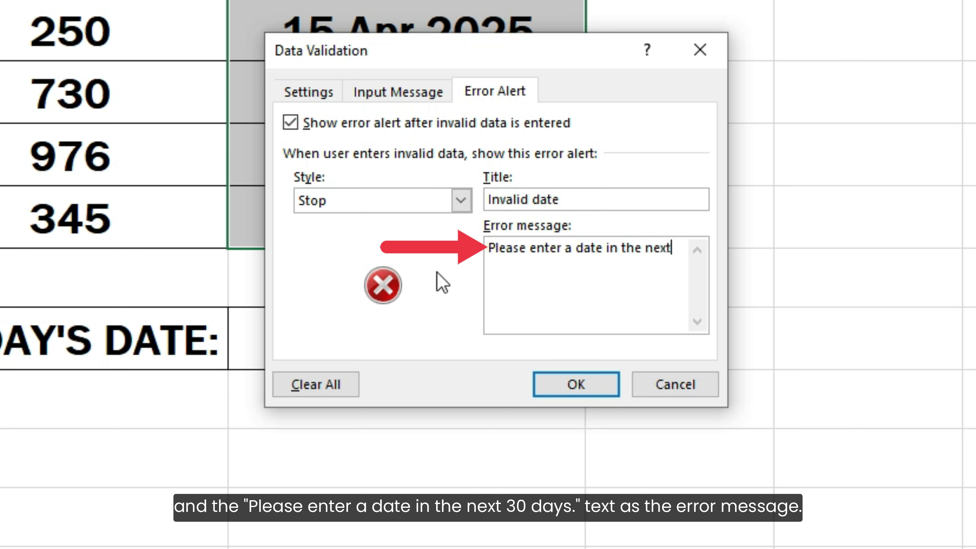
text( 30 days.)
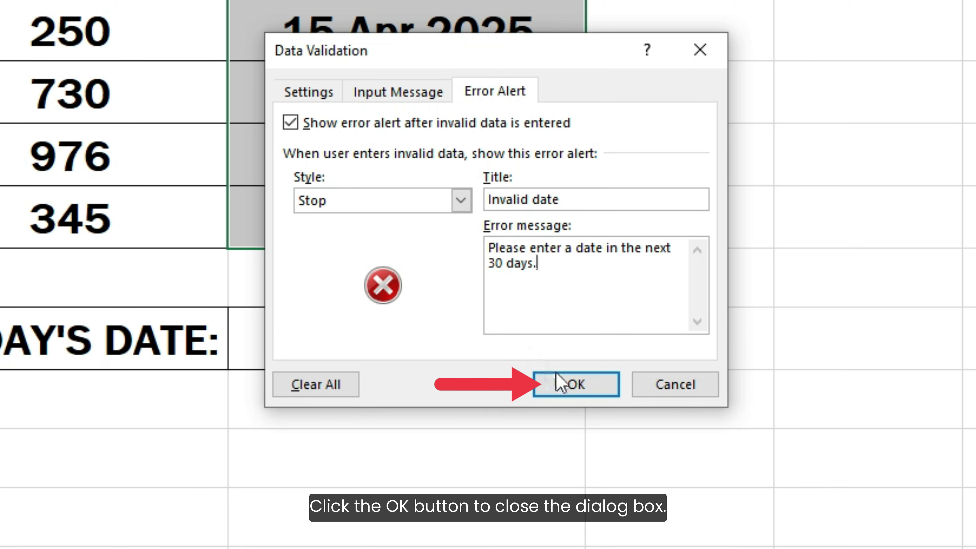
click(569, 385)
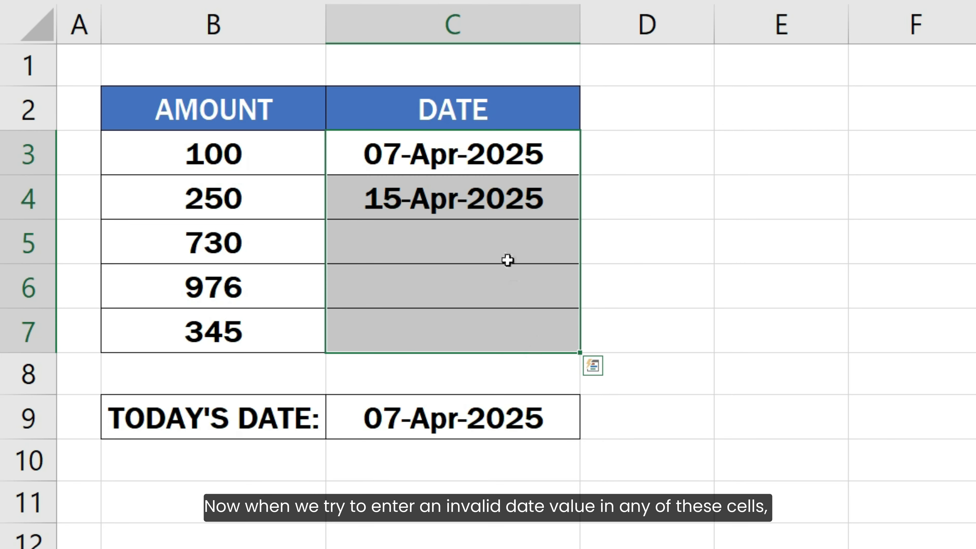
Try to enter 15-DEC-2025 in cell C5 to test the custom error alert
click(503, 238)
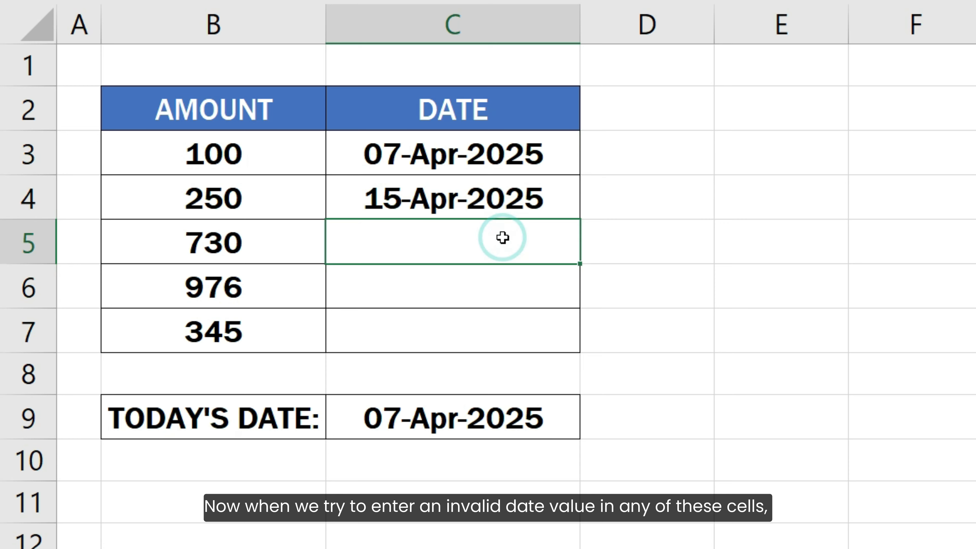
text(15-DEC-202)
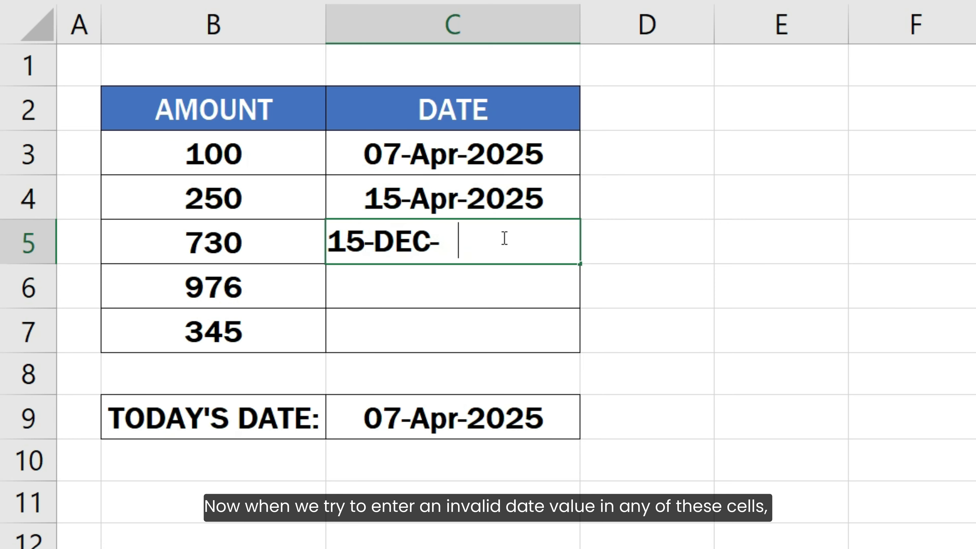
text(5)
key(Return)
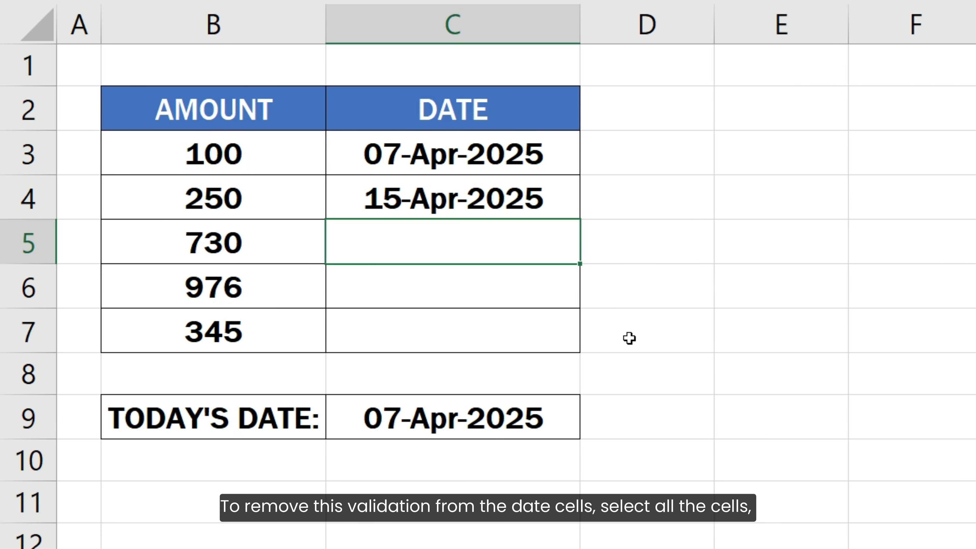
Clear all data validation settings from the date cells C3:C7 and apply the change
drag(545, 156, 539, 330)
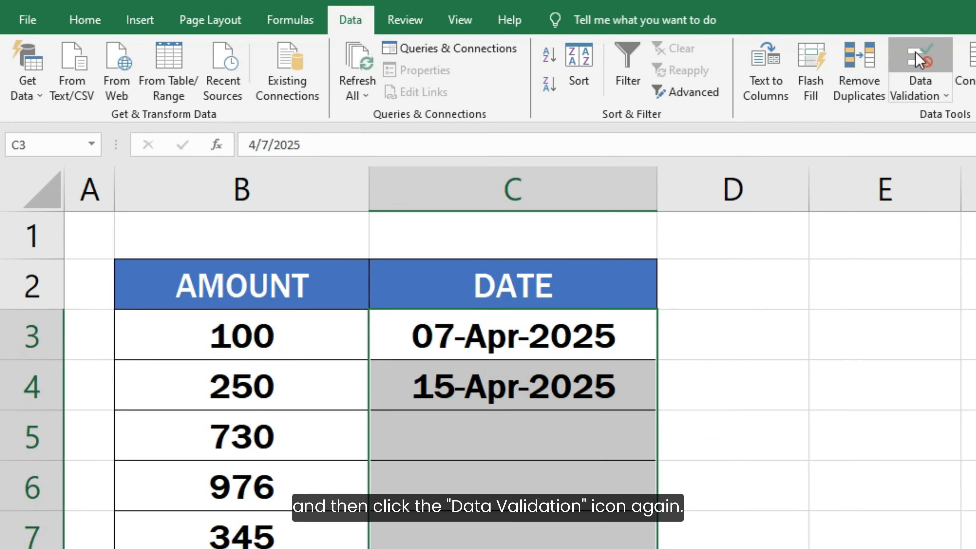
click(920, 57)
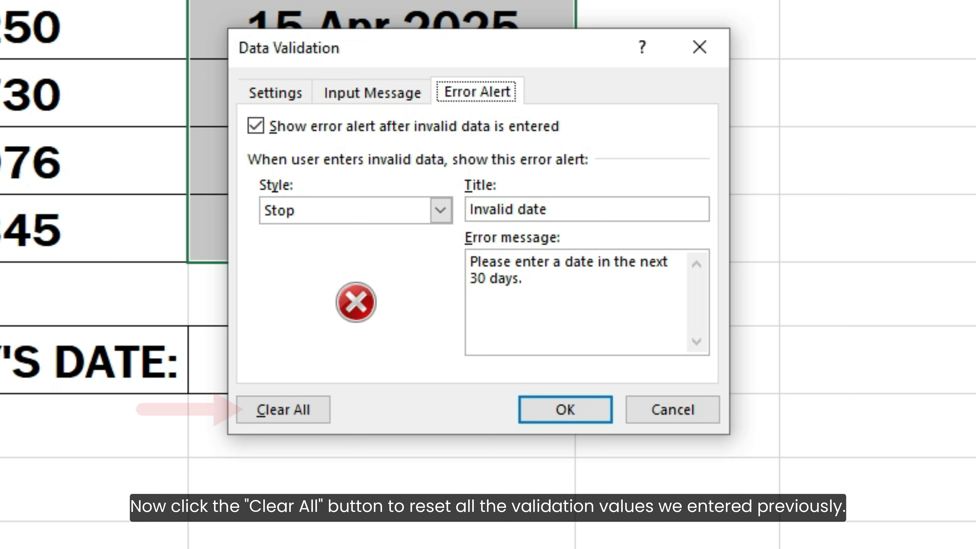
click(303, 410)
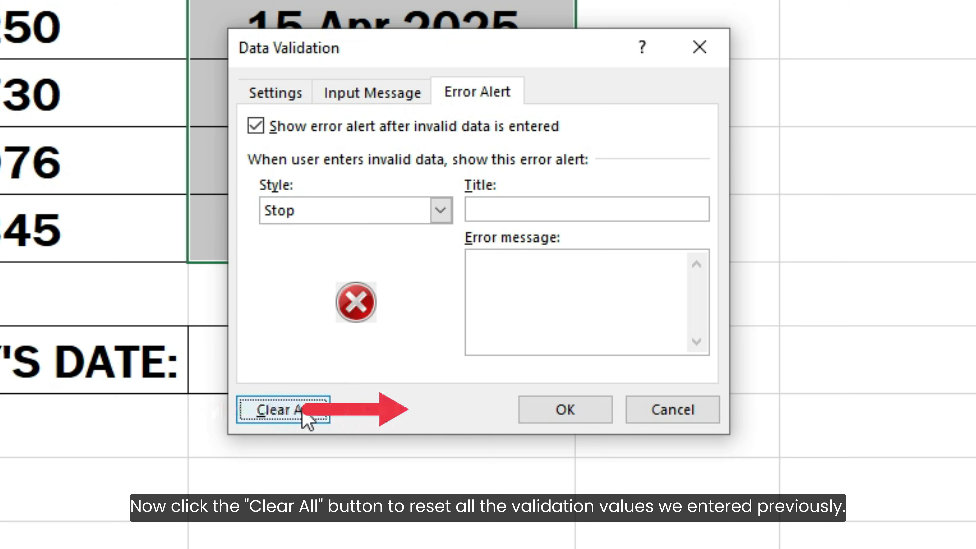
click(543, 410)
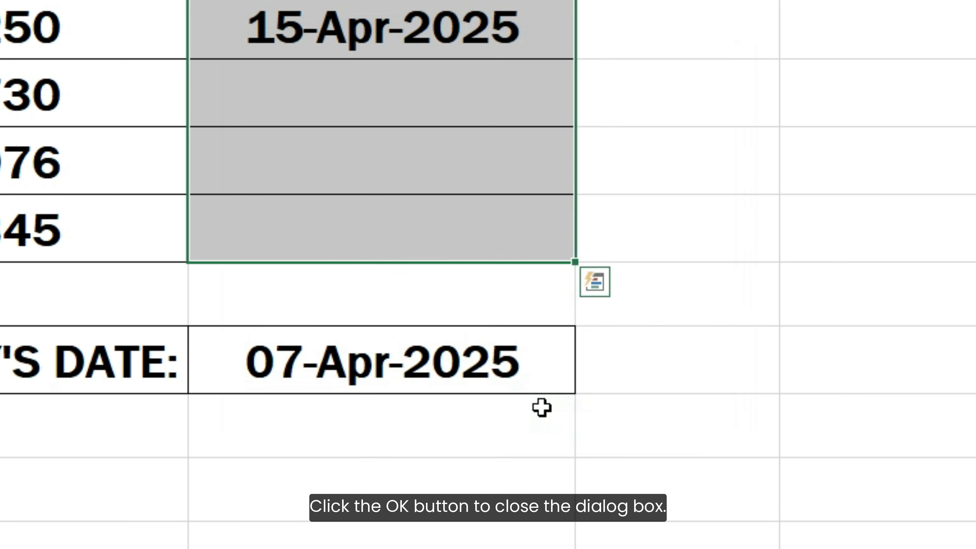
Enter the dates 15-DEC-2025, 1-JAN-2024 and 20-FEB-2020 in cells C5, C6 and C7
click(531, 89)
text(15)
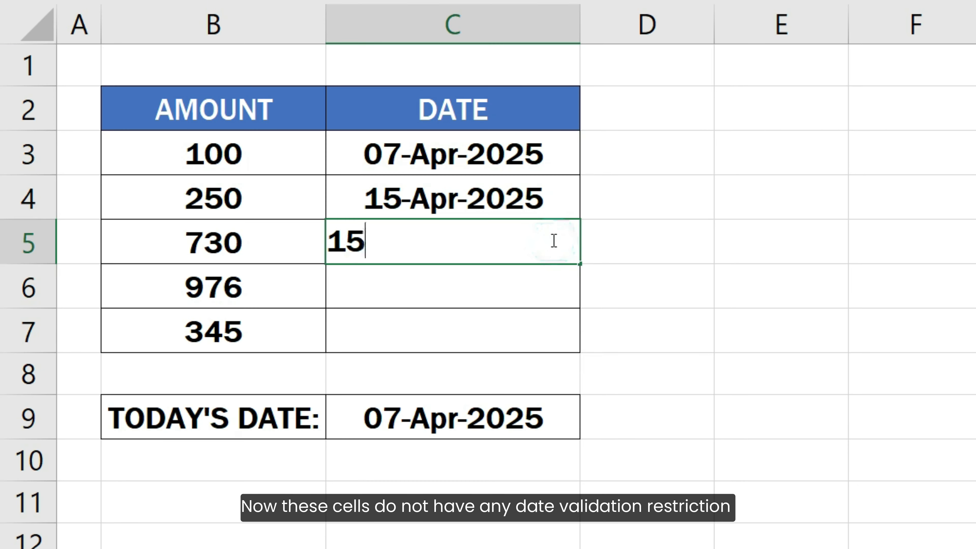
text(-DEC-2025)
key(Return)
text(1-)
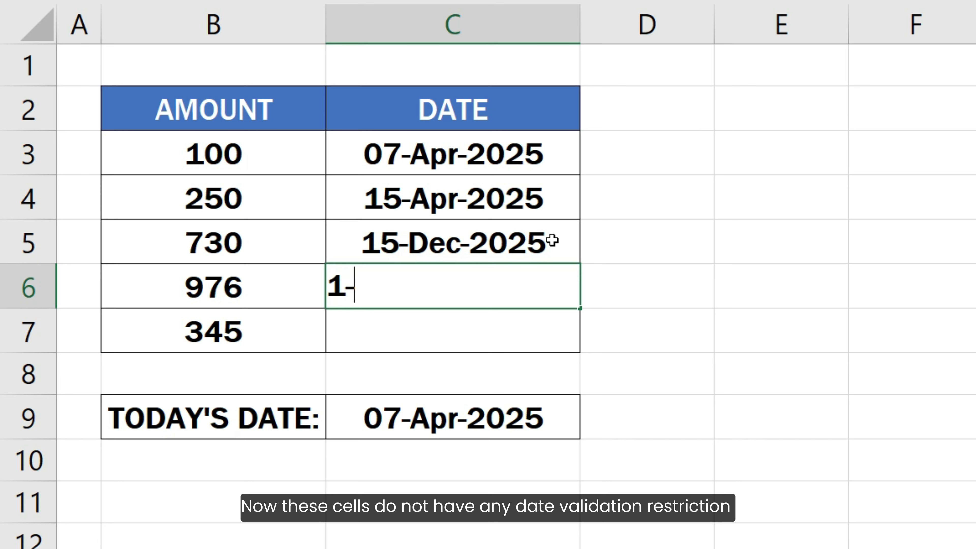
text(JAN-2024)
key(Return)
text(20)
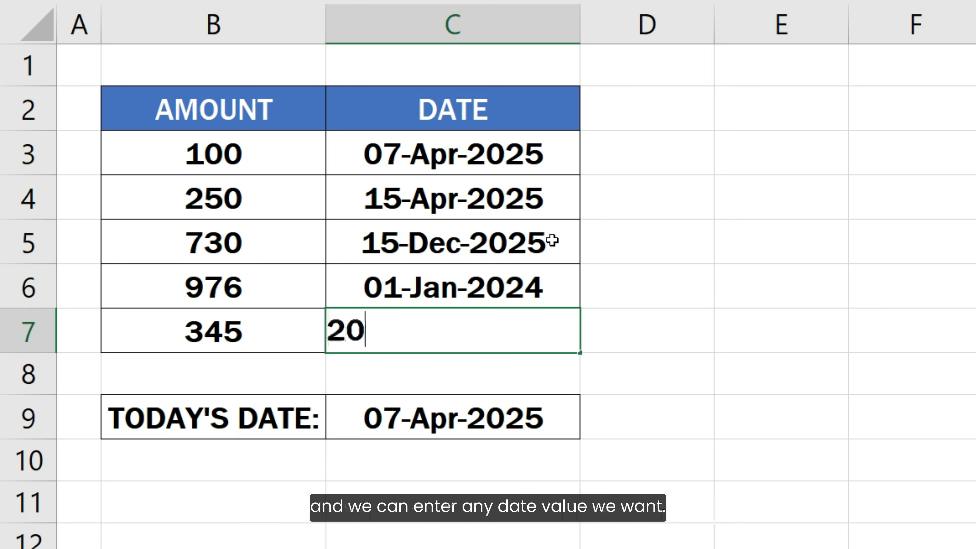
text(-FEB-2020)
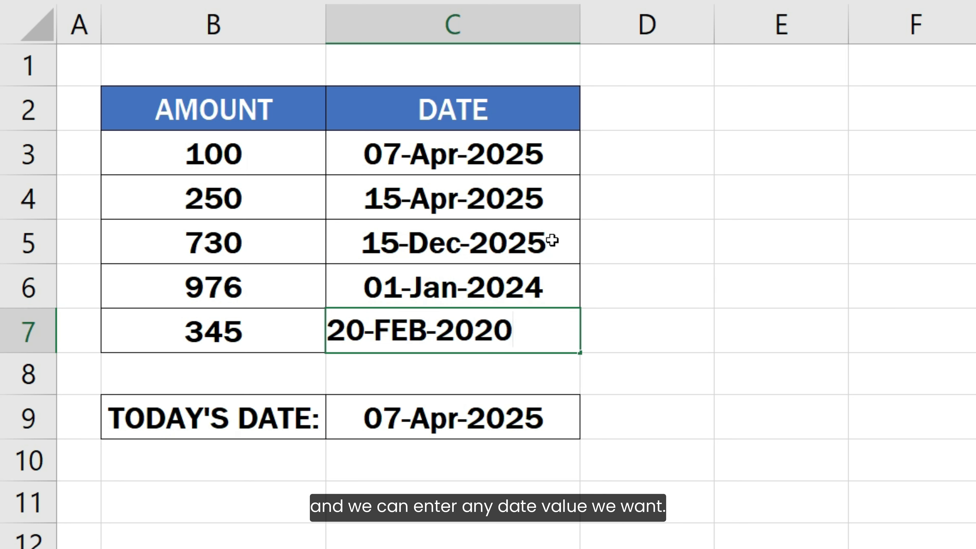
key(Return)
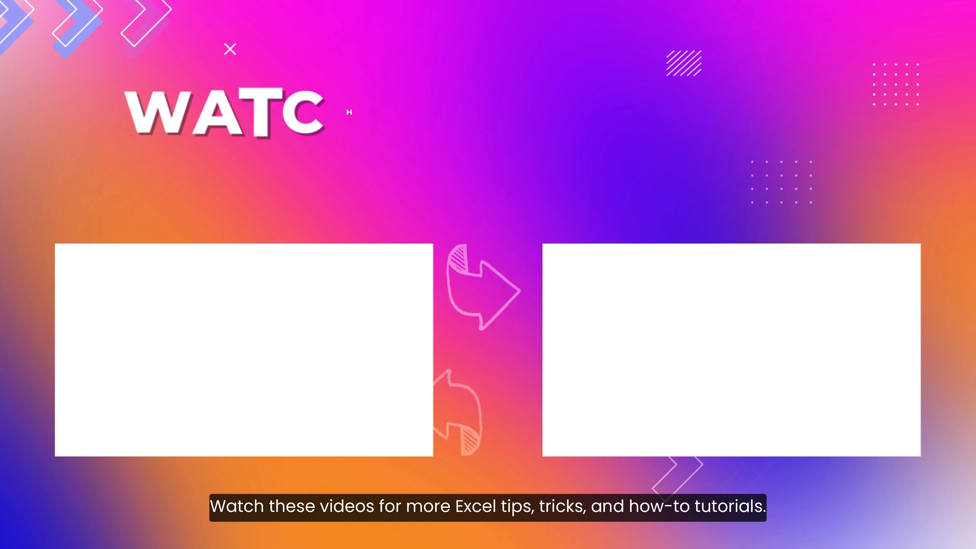